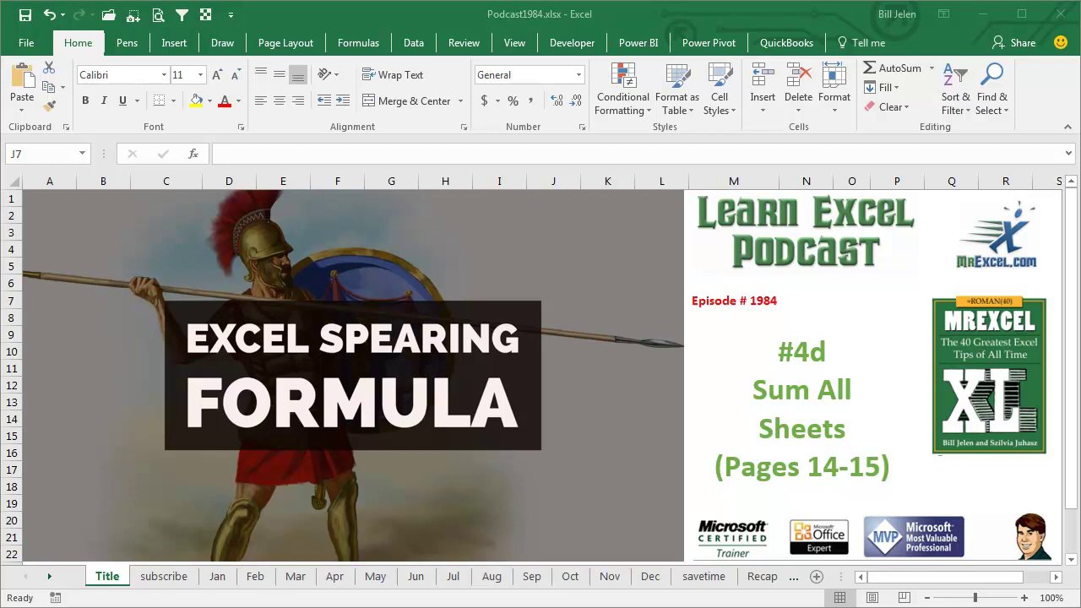
Step: Pass through the subscribe sheet and display the Jan weekly fruit sales report totaling 472,085
click(162, 580)
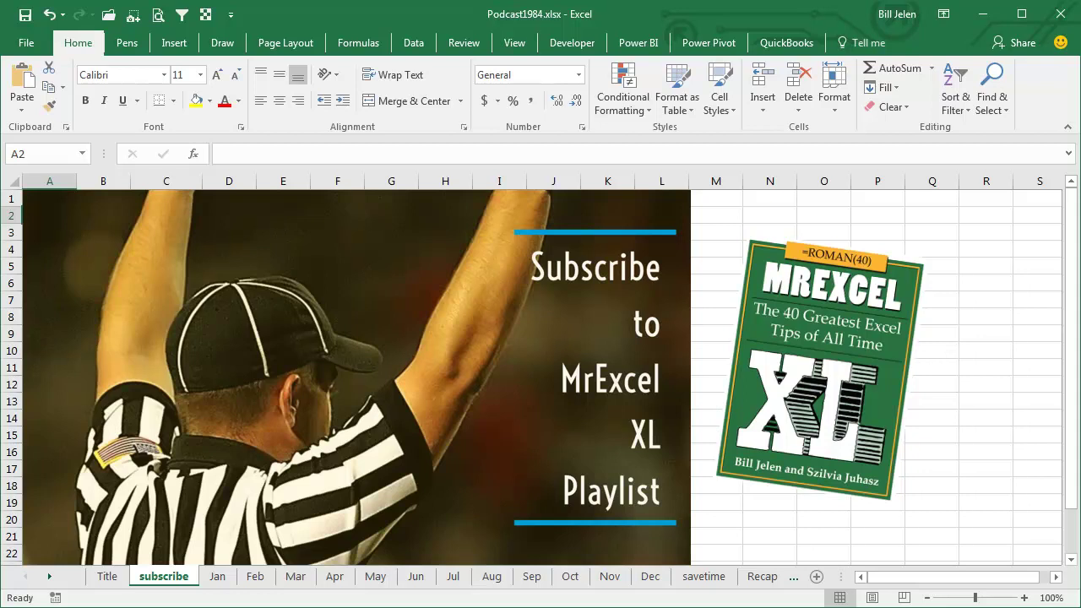
click(217, 578)
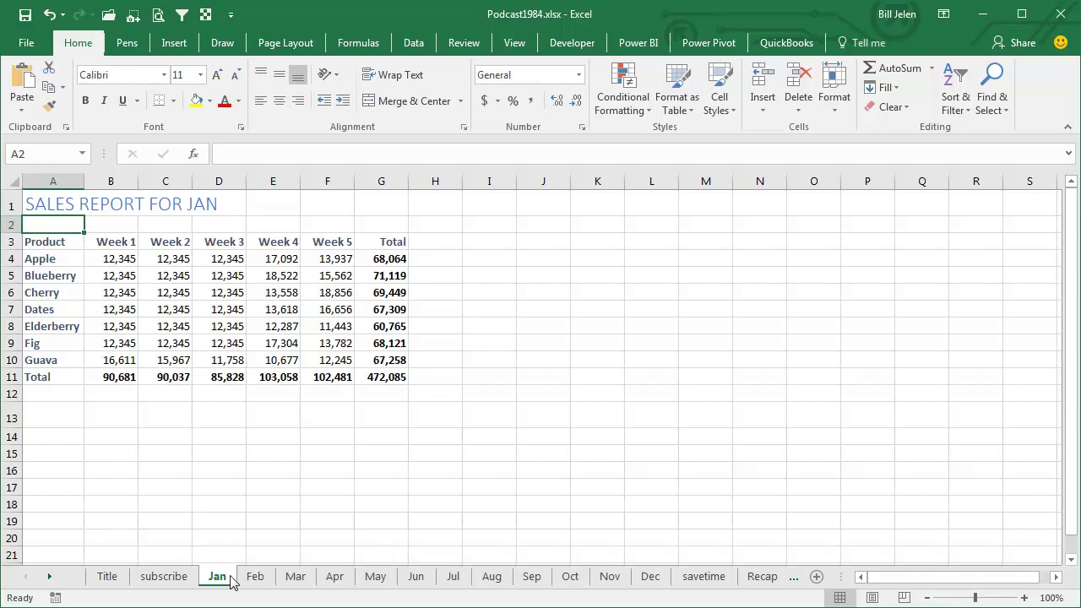
Step: Duplicate the Dec sheet with a Ctrl-drag and rename the copy to Entire Year
click(650, 578)
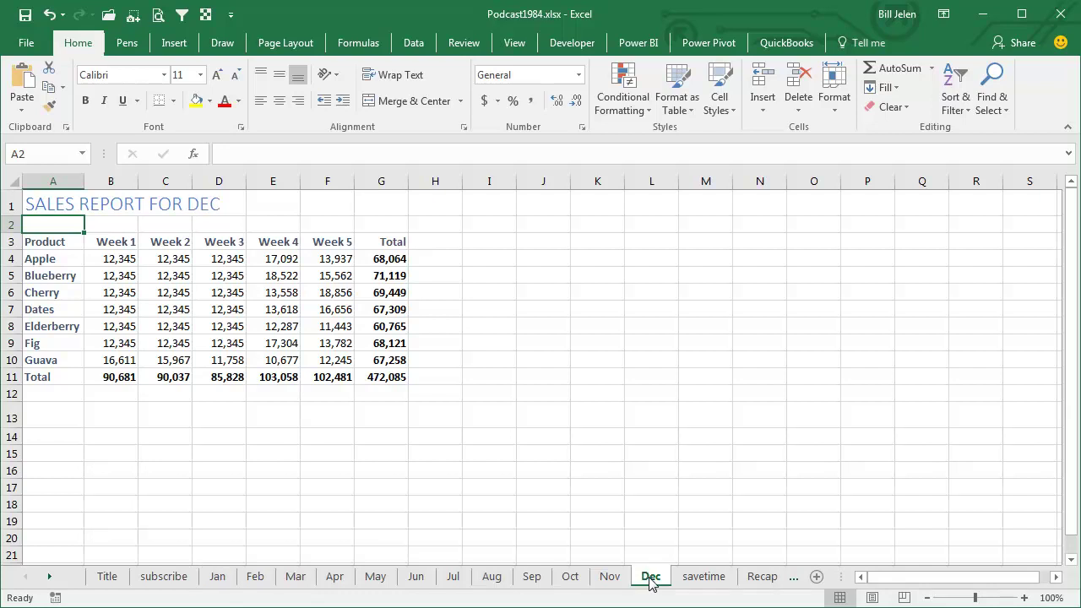
drag(652, 583, 692, 585)
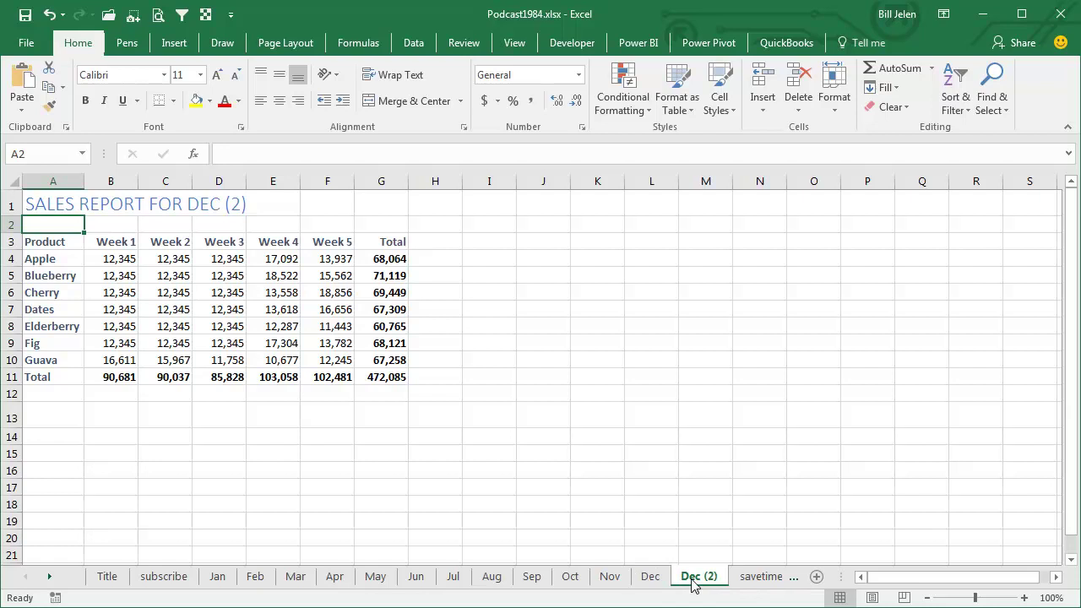
double_click(695, 578)
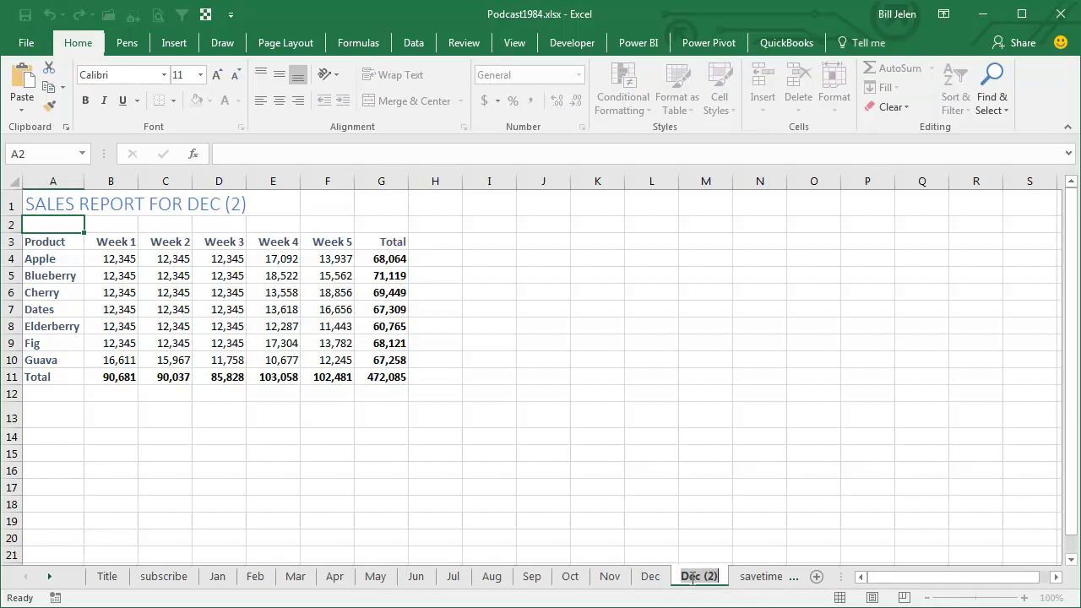
text(Entir)
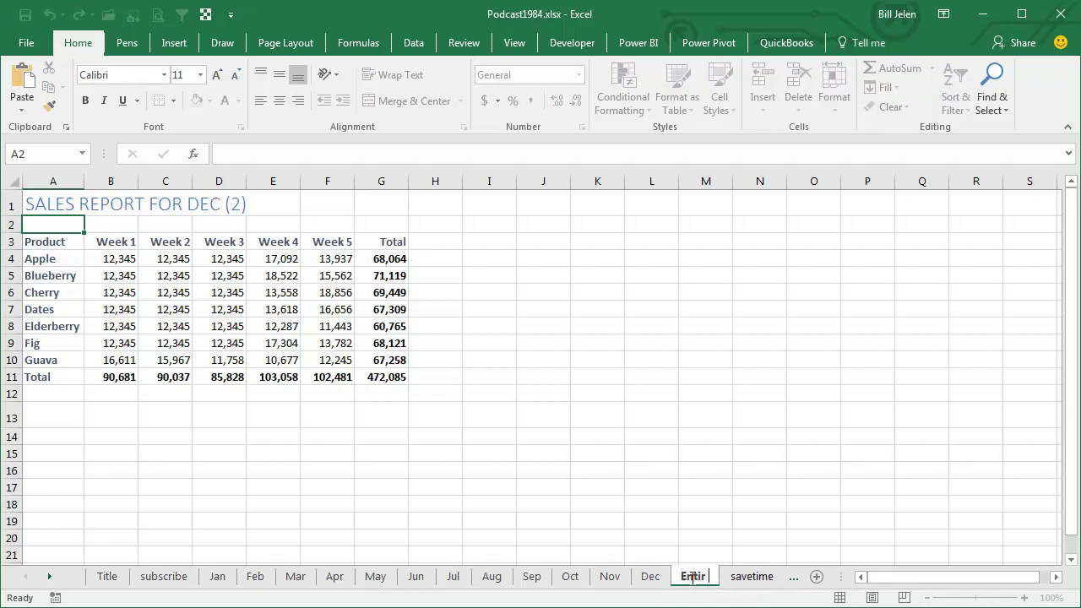
text(e Year)
key(Return)
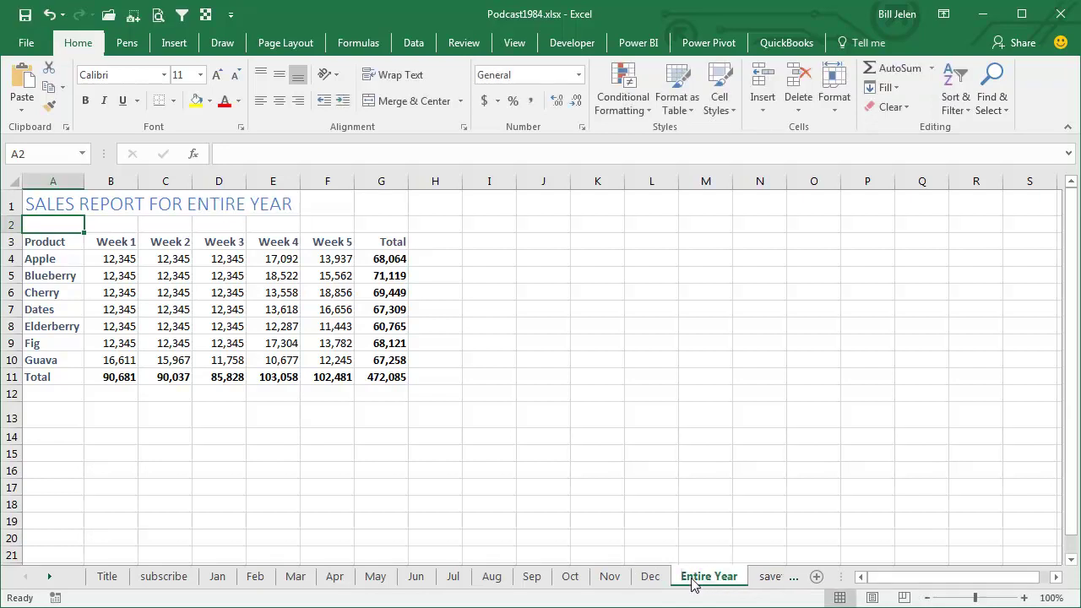
click(120, 259)
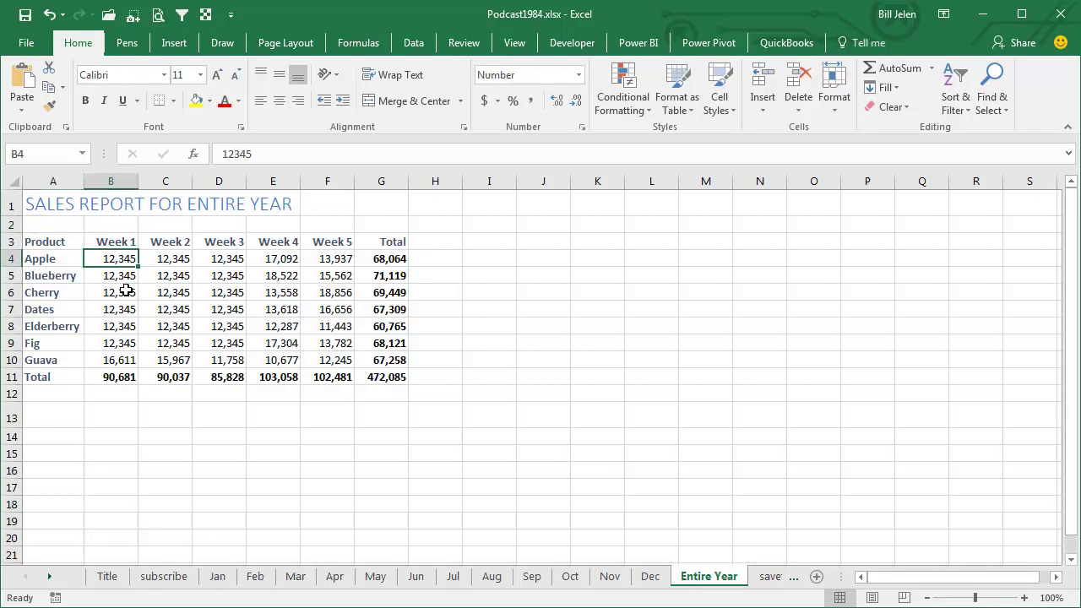
text(=)
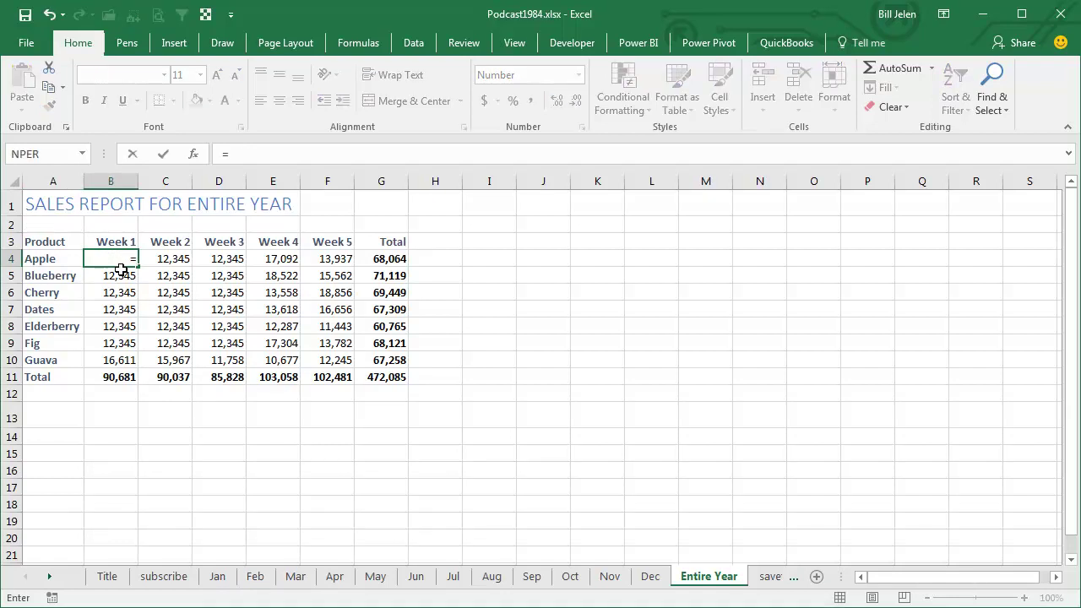
click(218, 576)
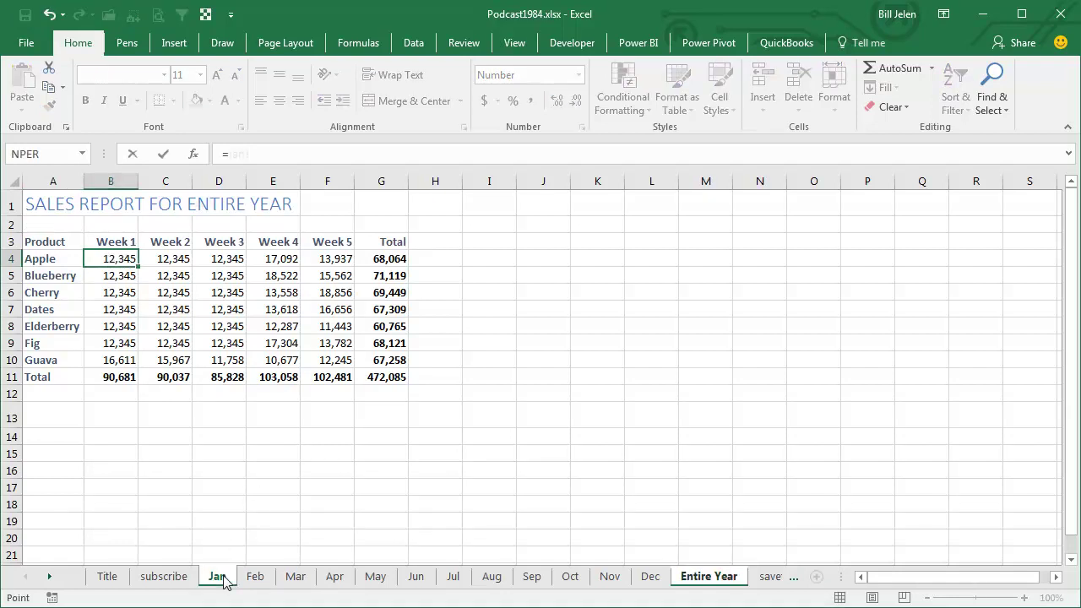
click(112, 260)
text(+)
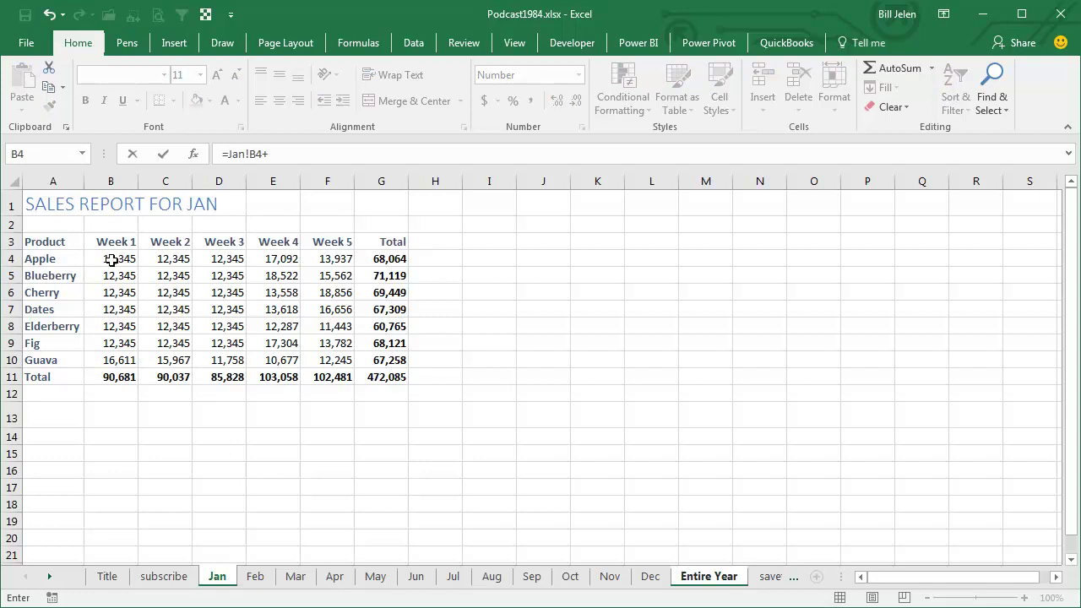
click(255, 576)
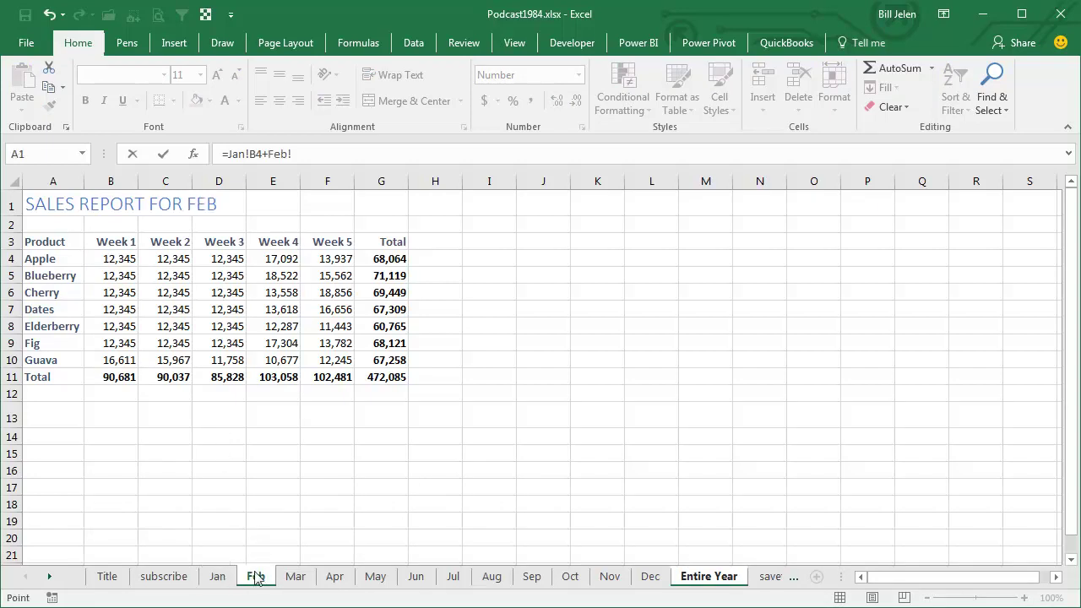
click(122, 261)
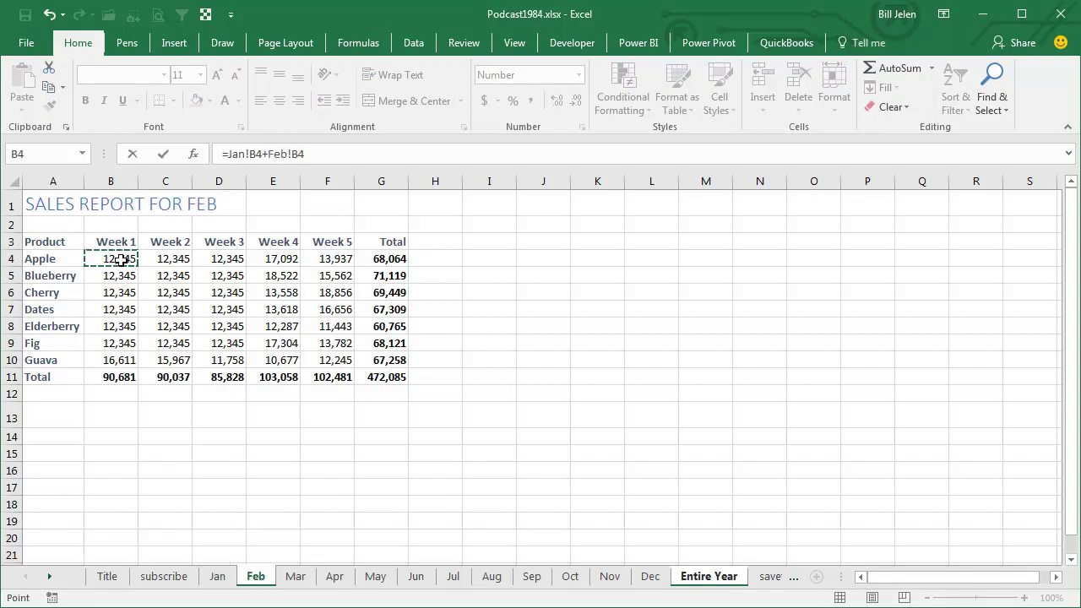
text(+)
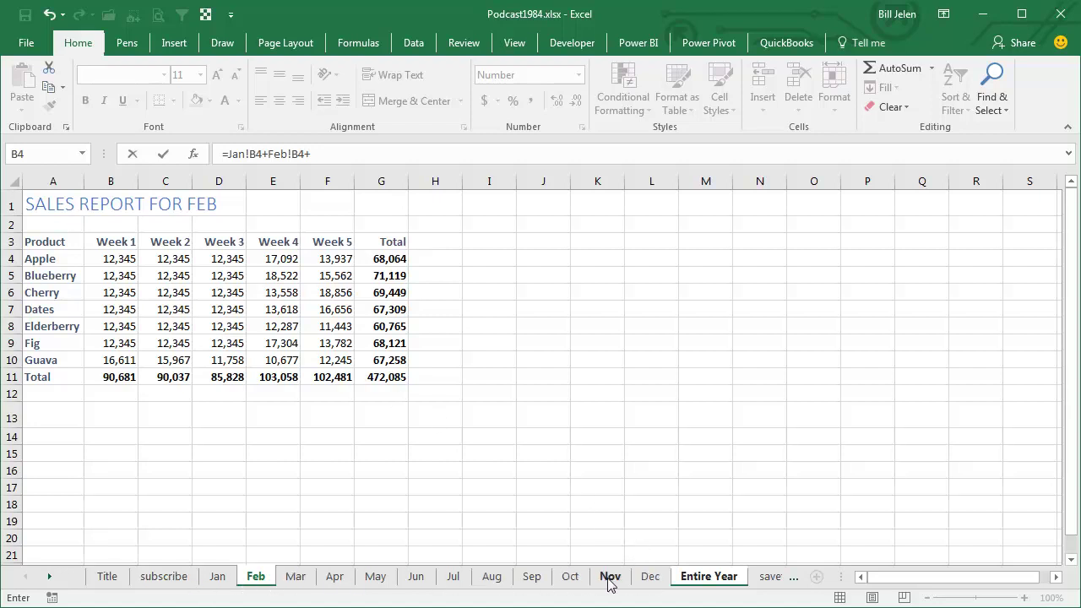
key(Escape)
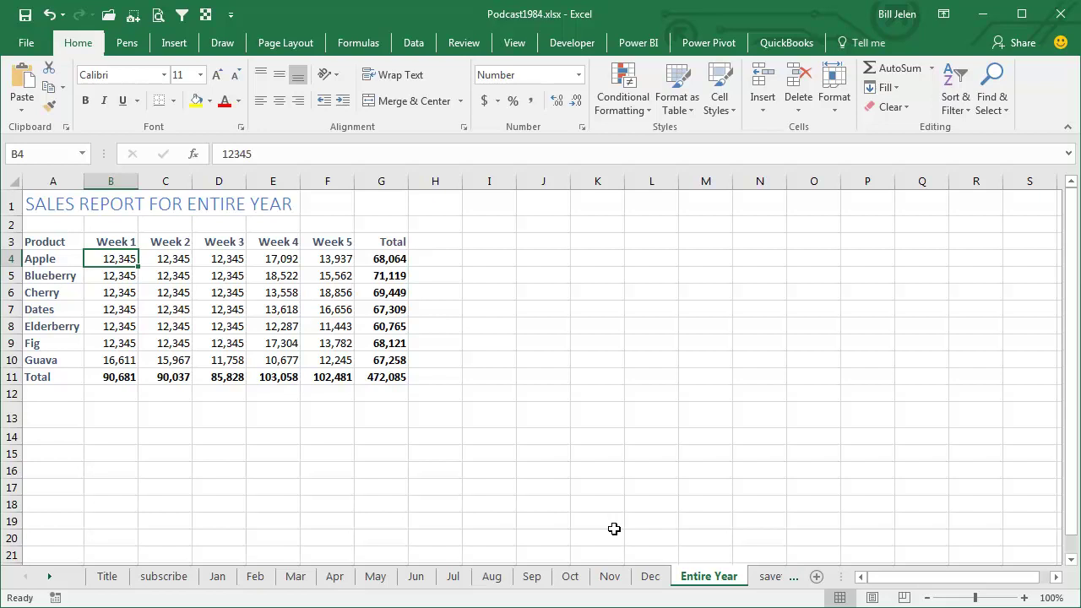
Step: Enter =SUM(Jan:Dec!B4) in cell B4 of the Entire Year sheet
text(=SUM()
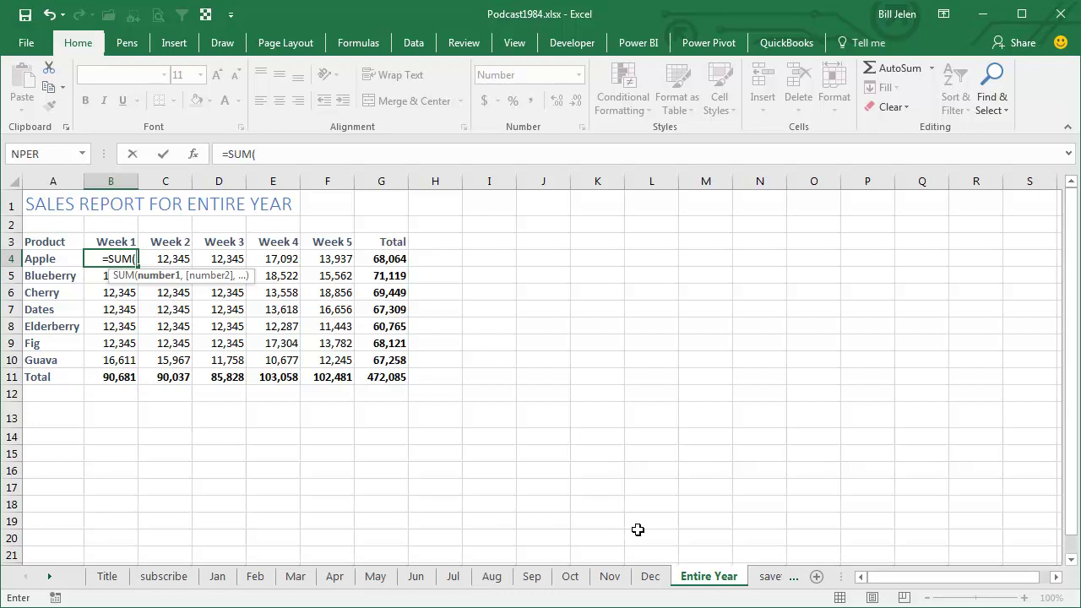
click(218, 578)
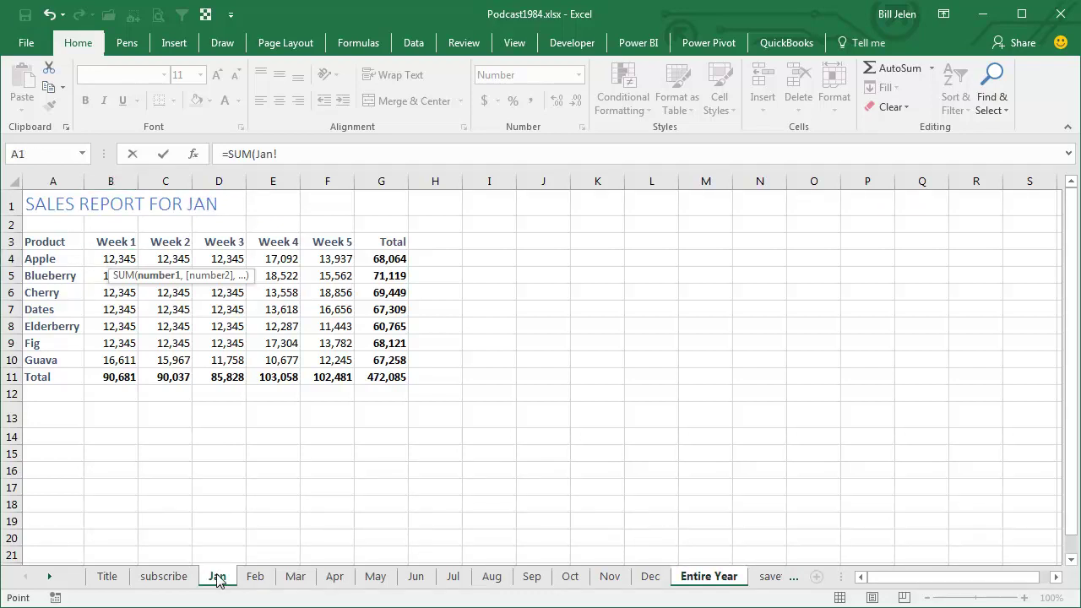
shift+click(649, 579)
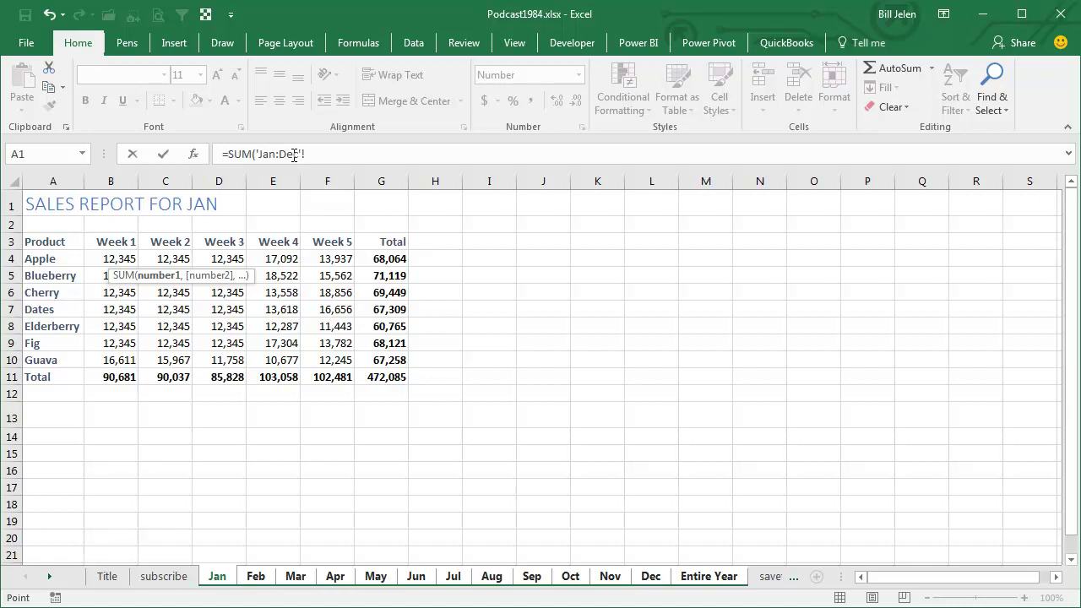
click(122, 259)
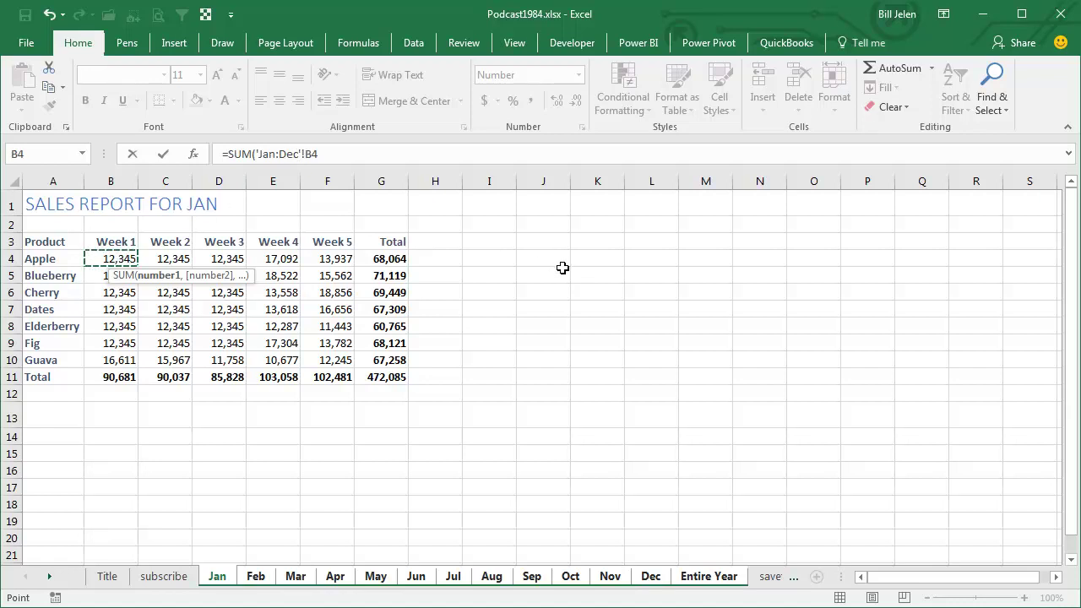
text())
key(Return)
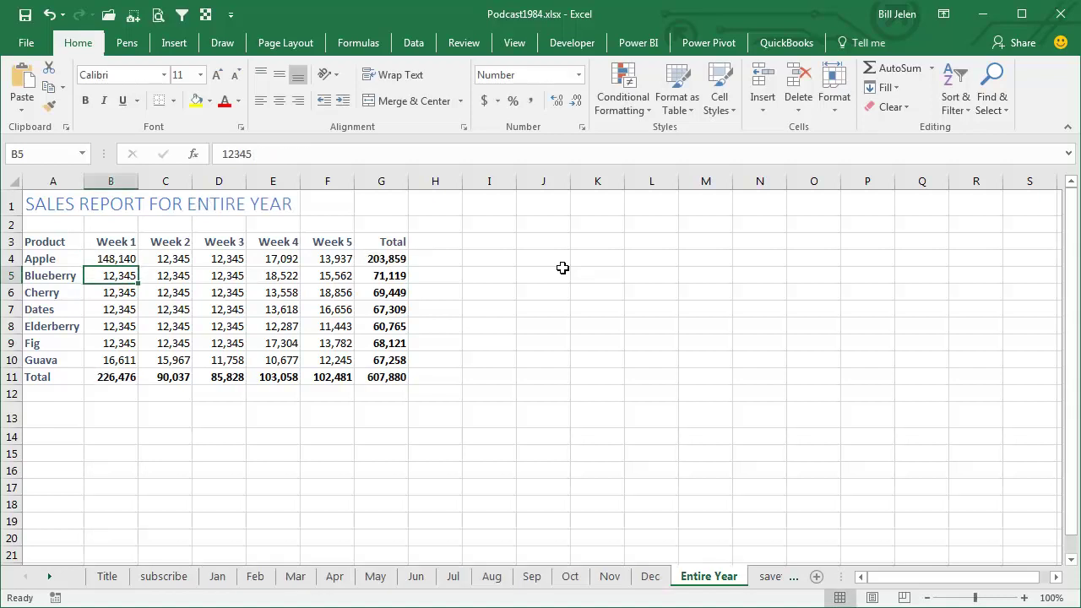
Step: Copy the B4 yearly sum formula across B4:F10
key(Up)
key(ctrl+c)
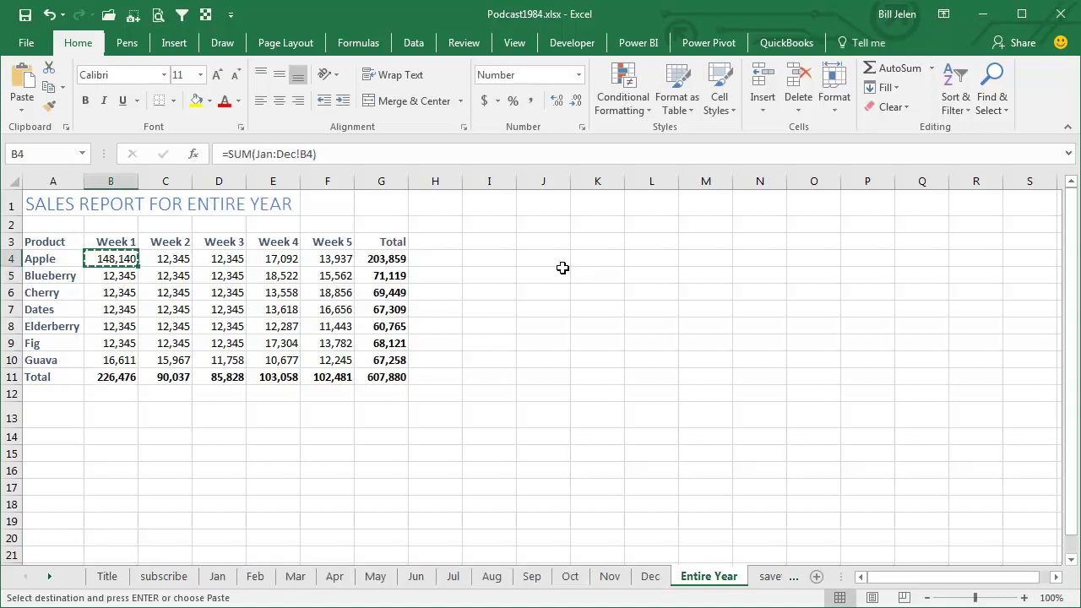
key(shift+Down)
key(shift+Down)
key(shift+Down)
key(shift+Down)
key(shift+Down)
key(shift+Down)
key(shift+Right)
key(shift+Right)
key(shift+Right)
key(shift+Right)
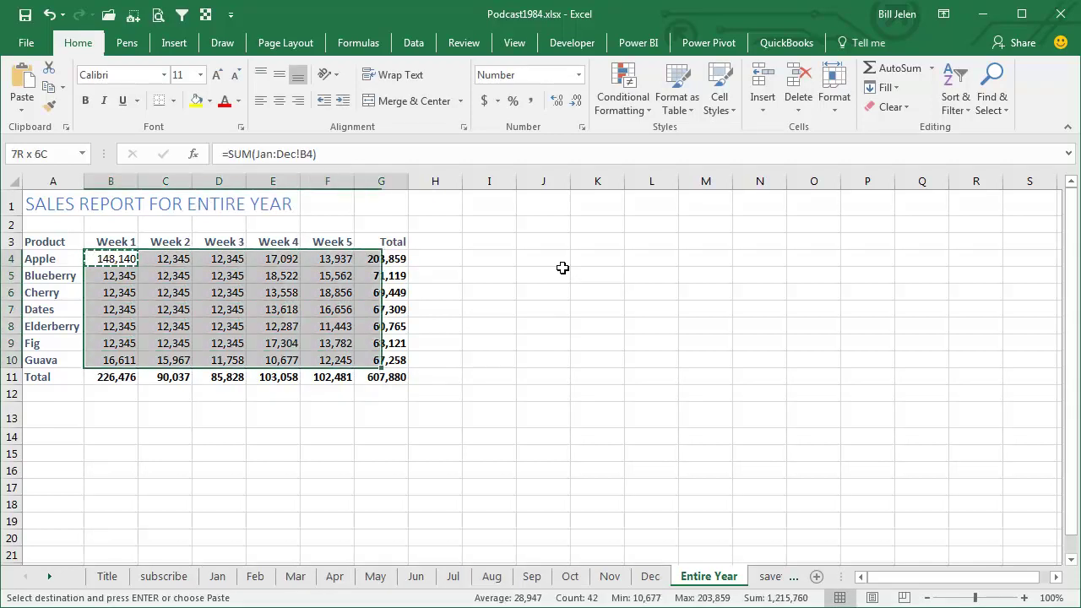
key(ctrl+v)
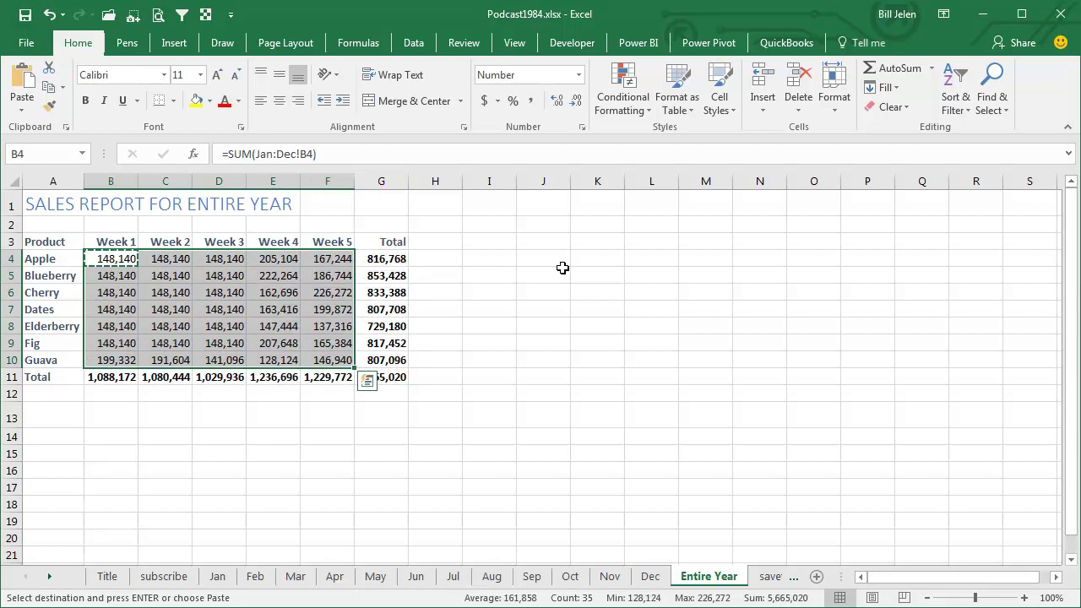
key(shift+BackSpace)
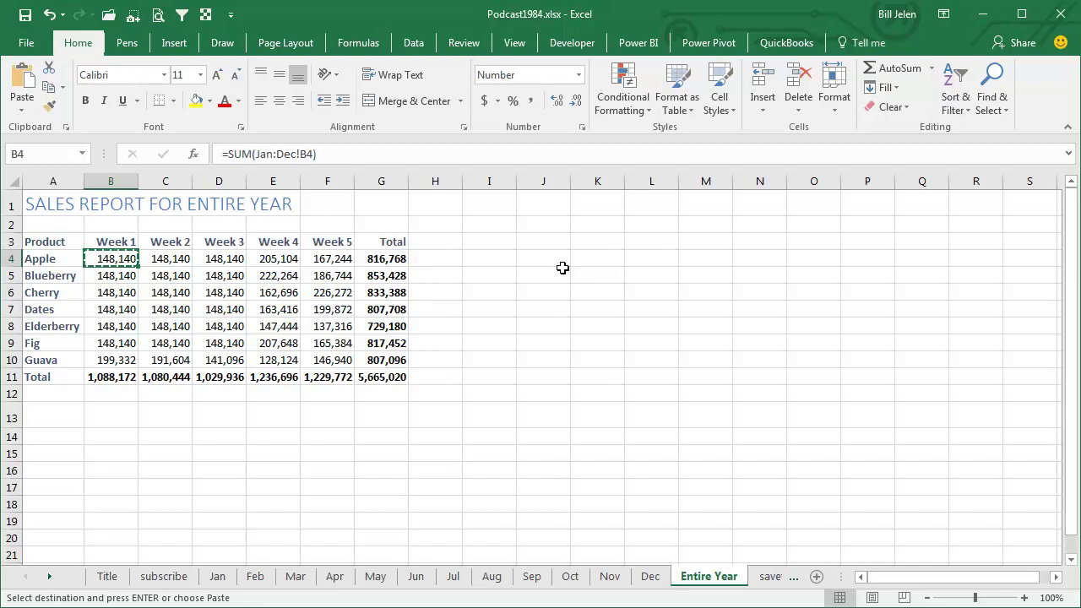
key(F2)
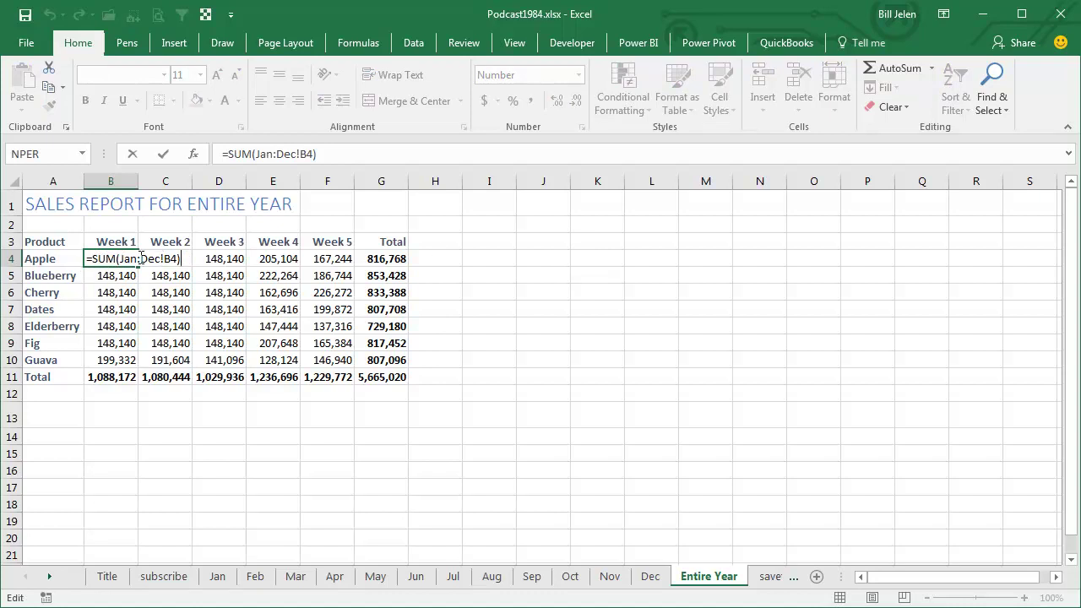
key(Escape)
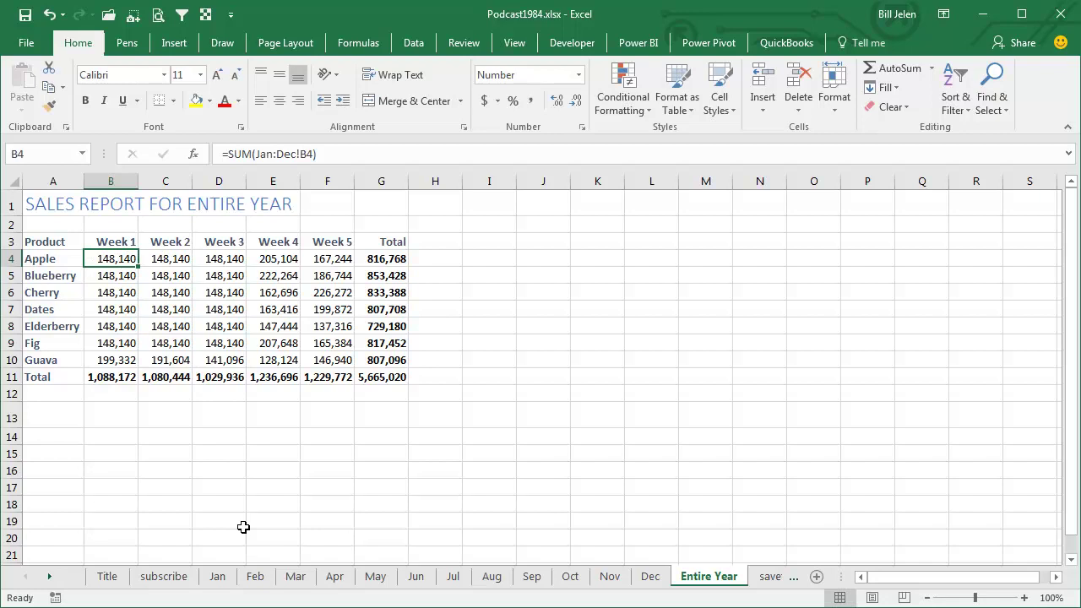
Step: Rename the Jan sheet to Jan 2018 and check the Entire Year formula updates
click(226, 581)
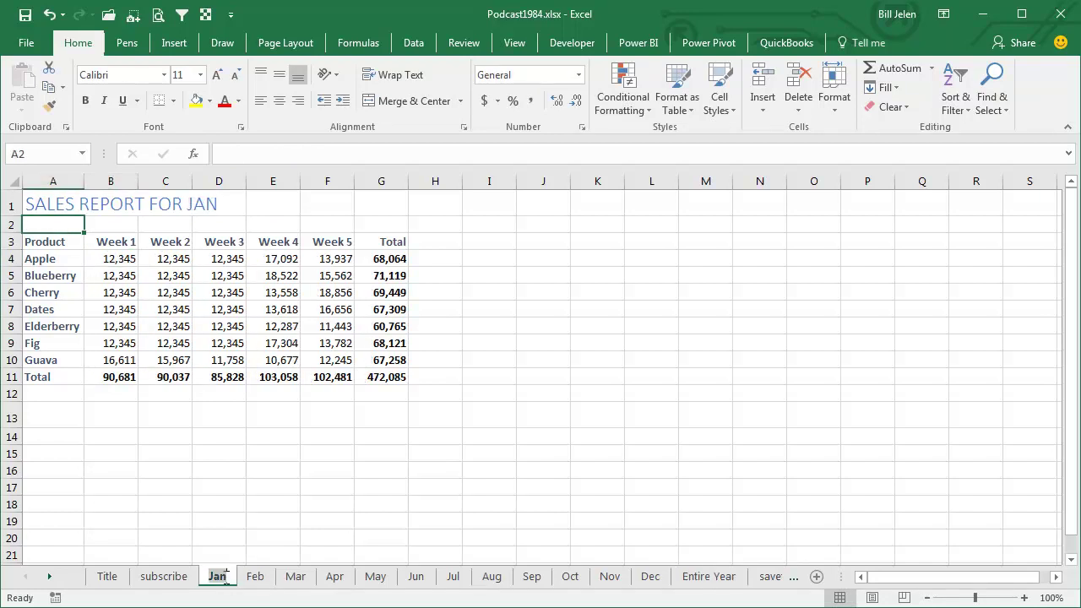
double_click(226, 581)
text(Jan 2018)
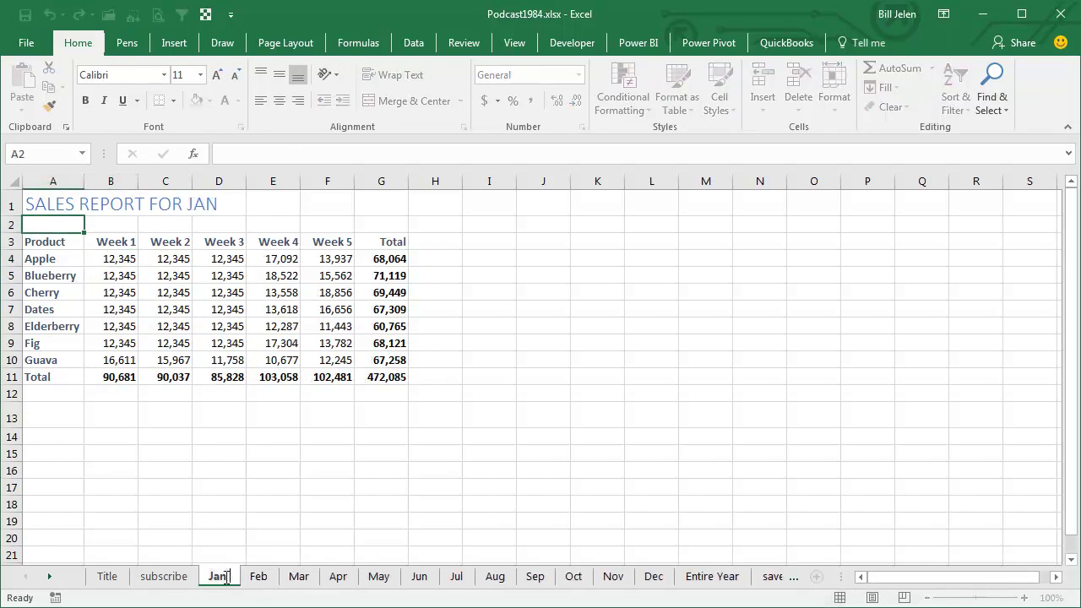
key(Return)
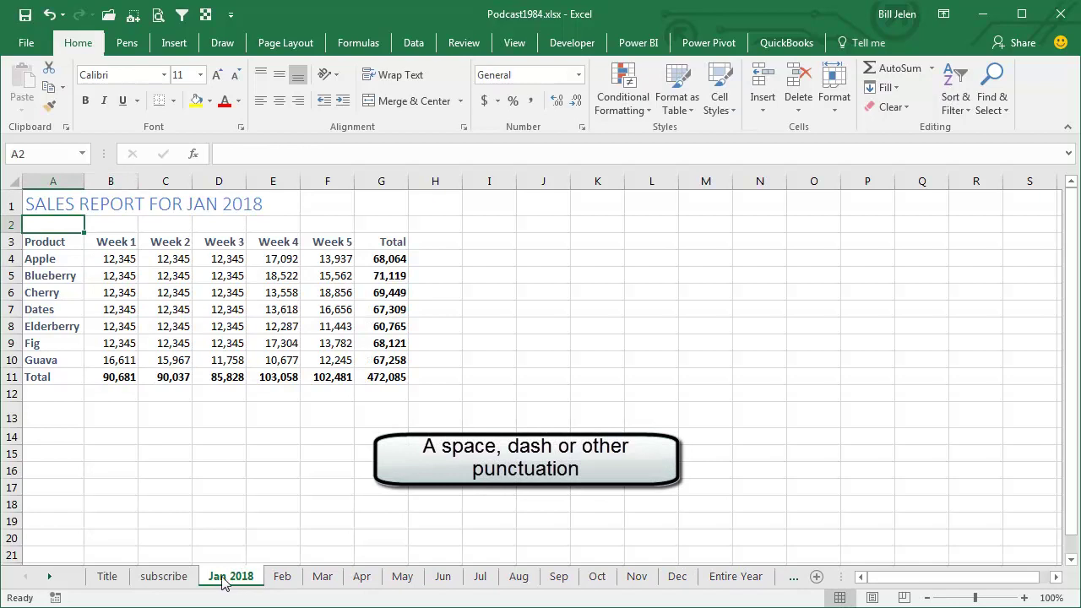
click(122, 259)
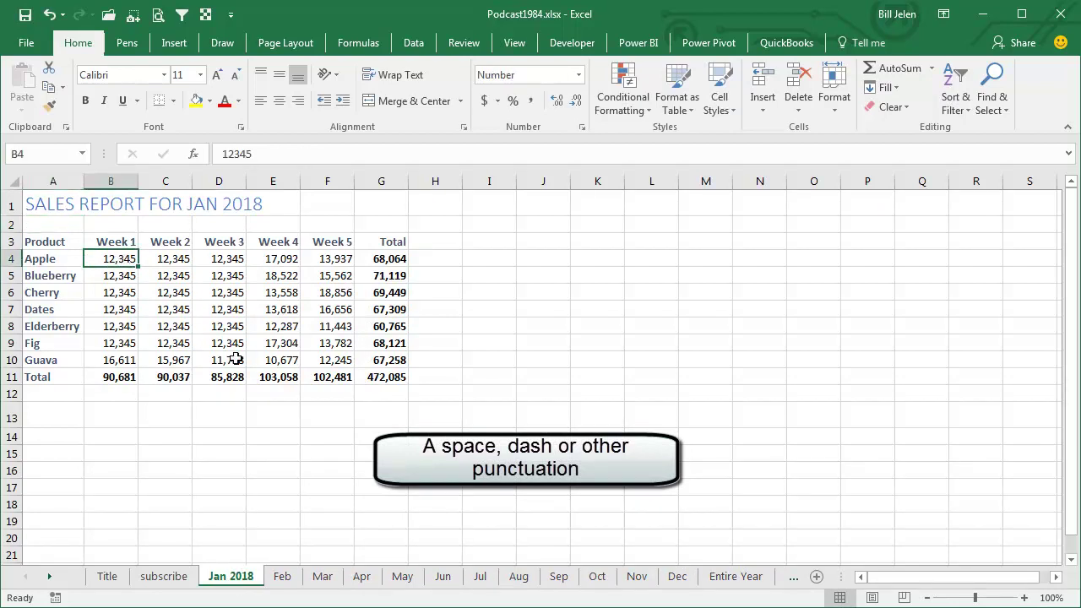
click(711, 577)
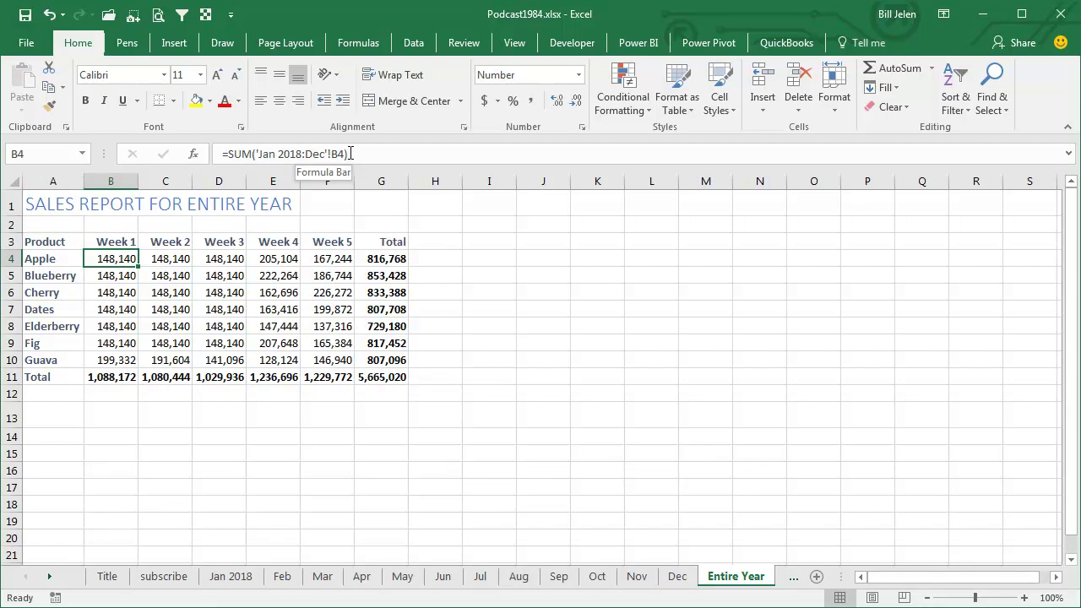
Step: Rename the Jan 2018 sheet back to Jan and return to Entire Year
click(231, 577)
double_click(230, 577)
text(Jan)
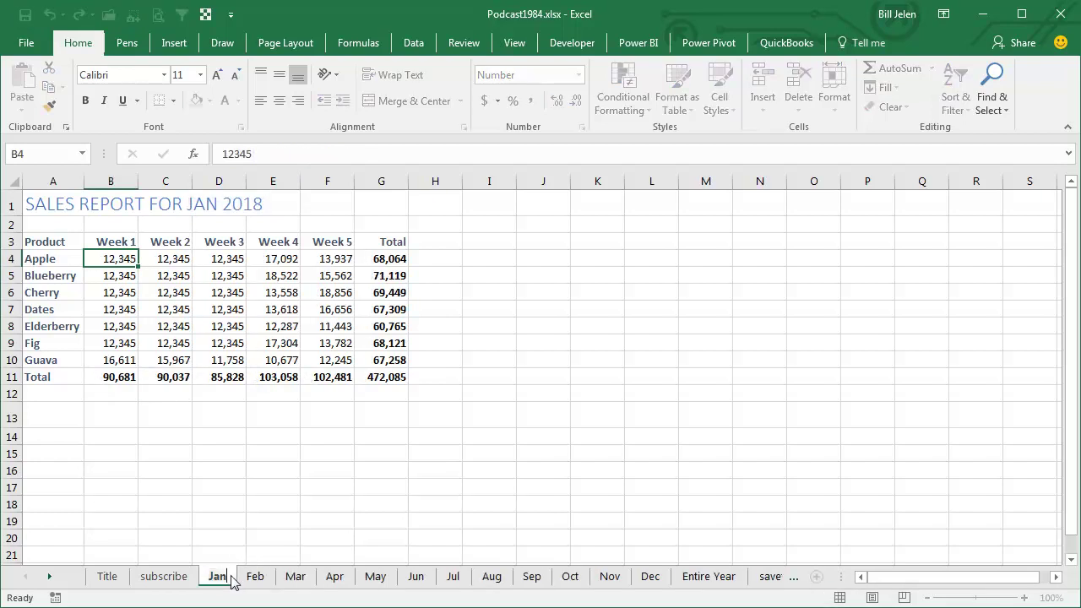
key(Return)
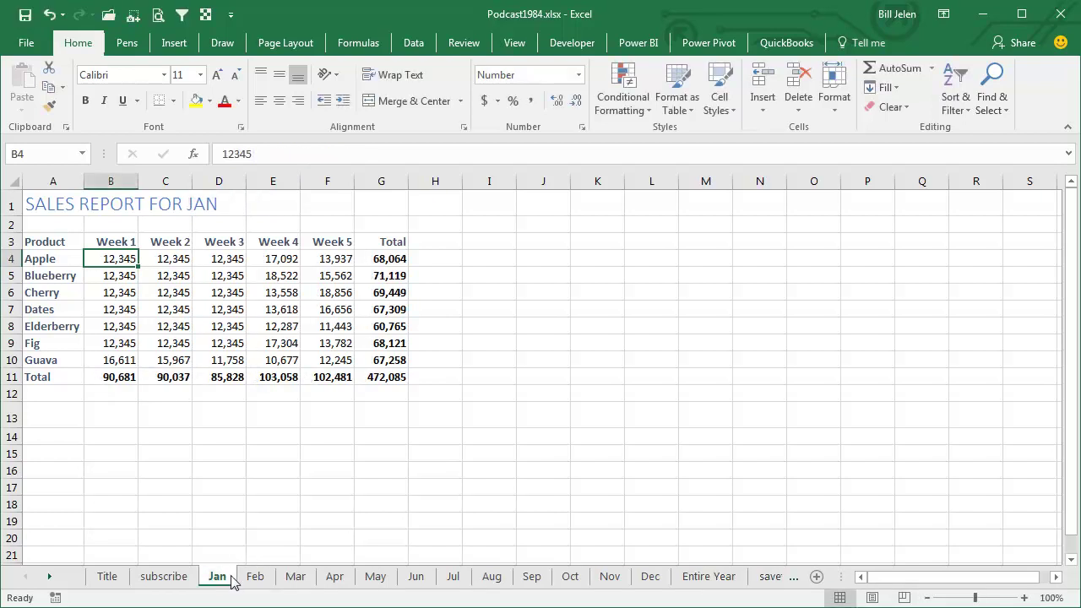
click(708, 576)
Step: Enter =SUM('J*'!B4) in J4, which expands to =SUM(Jan!B4,Jun:Jul!B4) giving 37,035
click(535, 259)
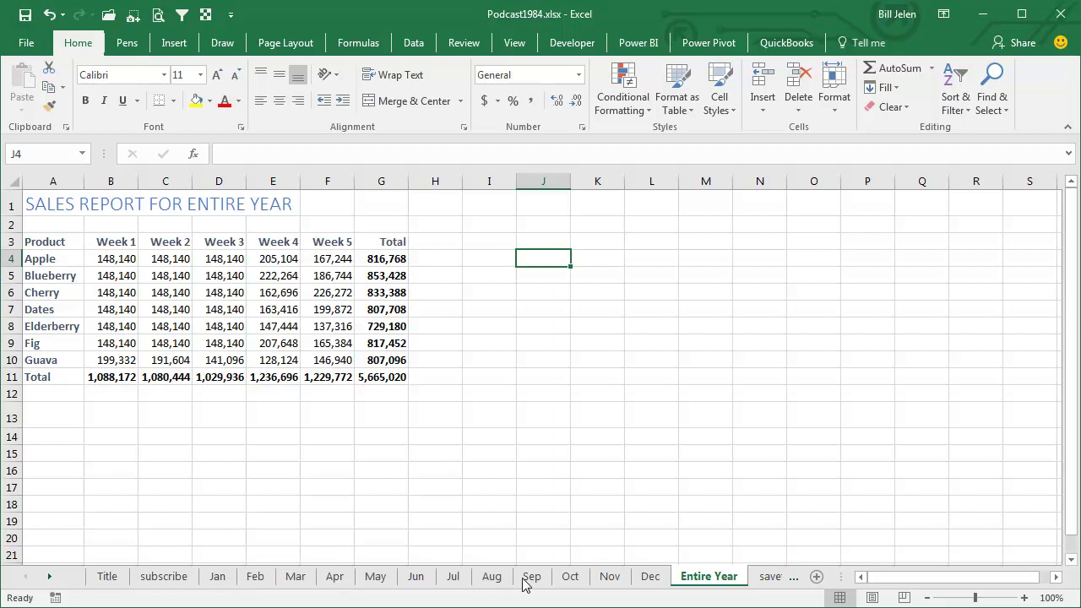
text(=SYN)
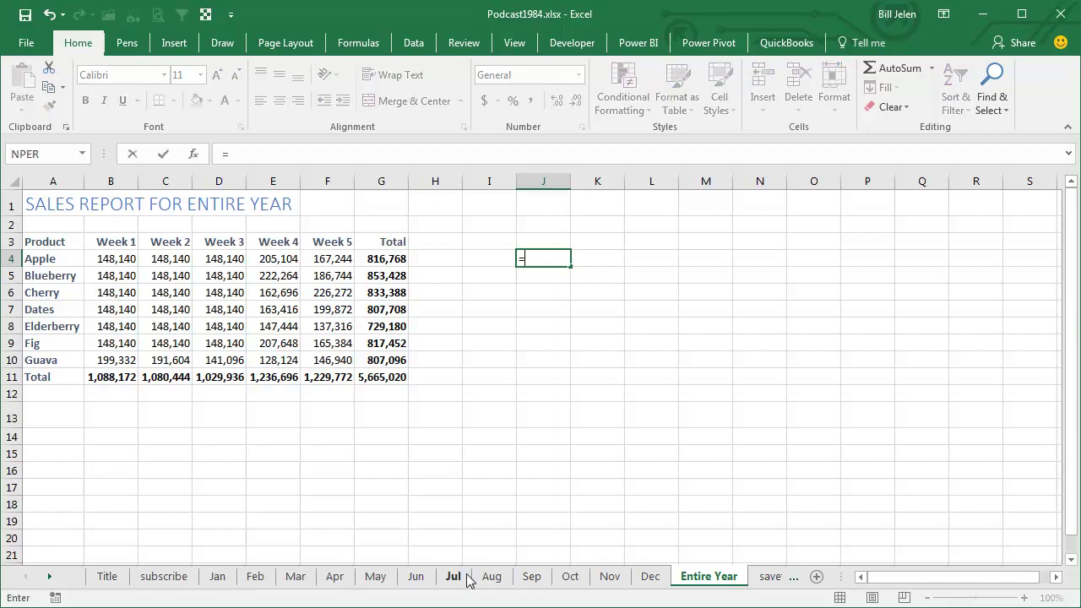
key(BackSpace)
key(BackSpace)
text(U)
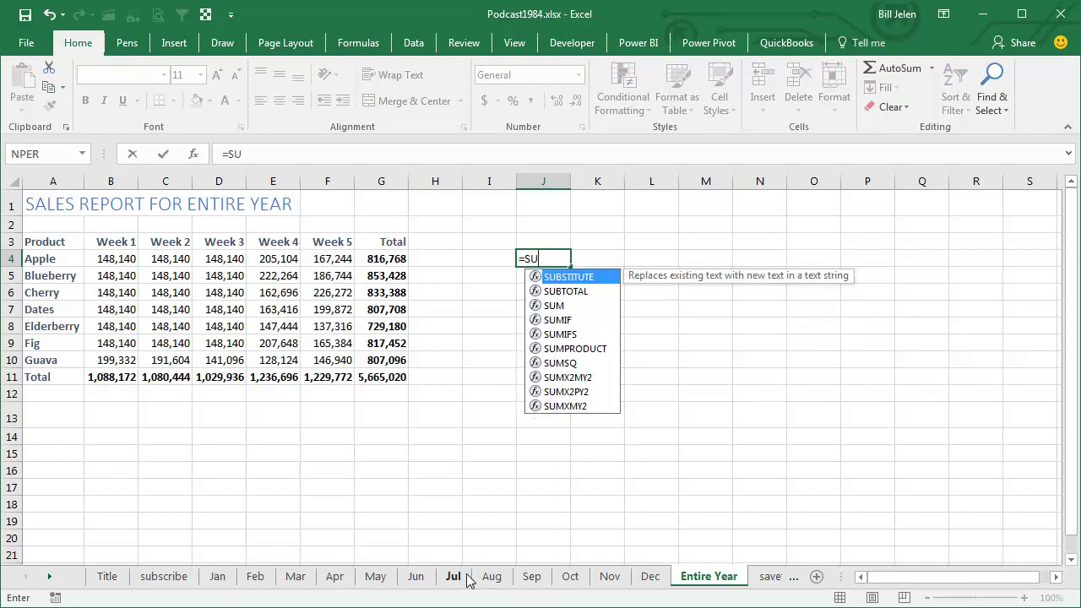
text(M(')
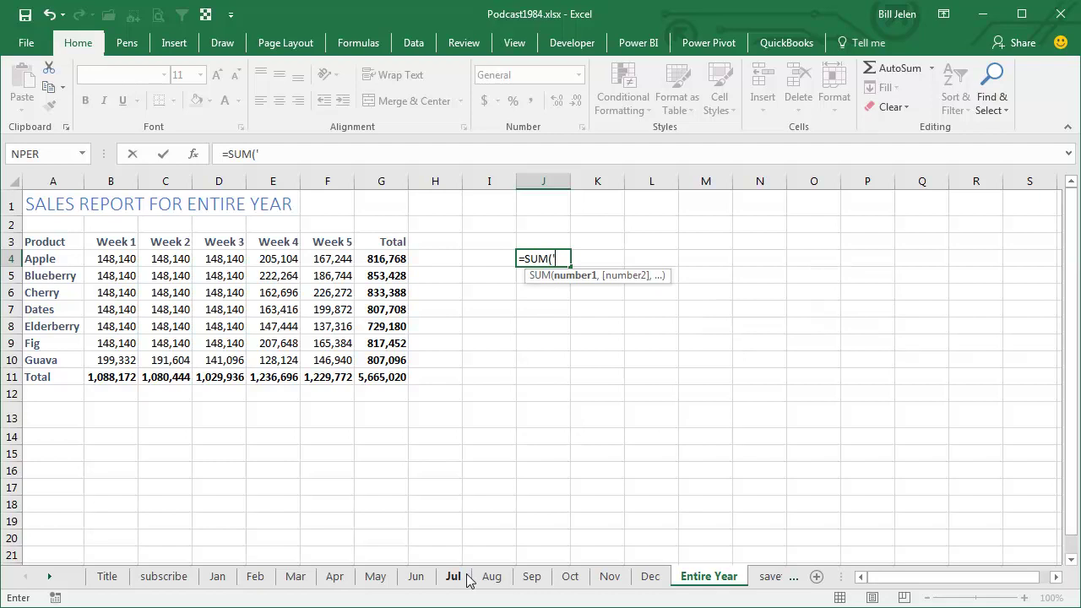
text(J*'!B4))
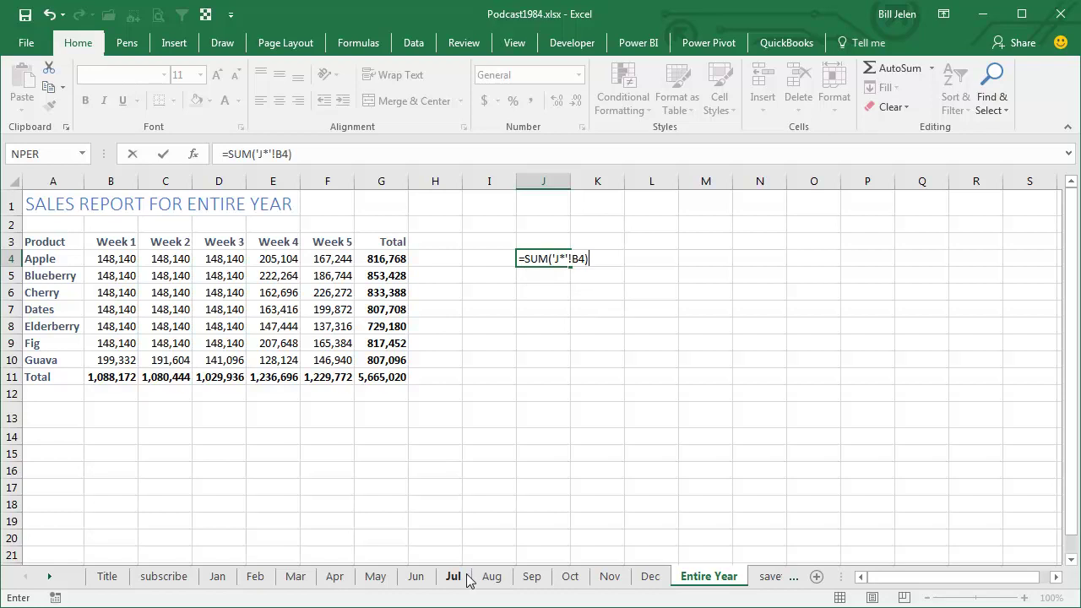
key(ctrl+Return)
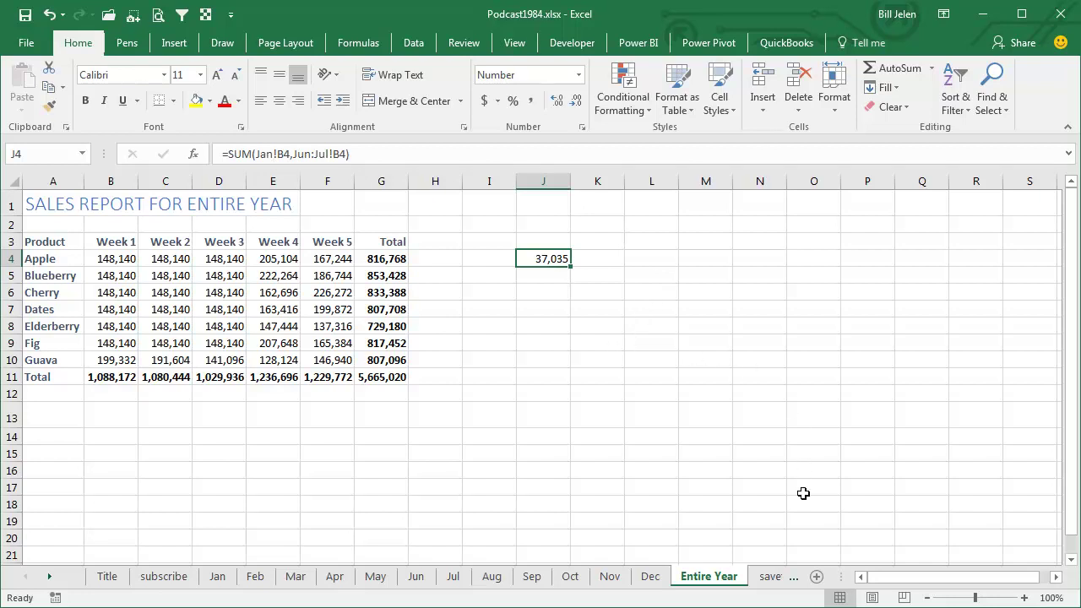
Step: Show the savetime sheet with the 'Save Time – Buy the whole book now!' banner
click(771, 576)
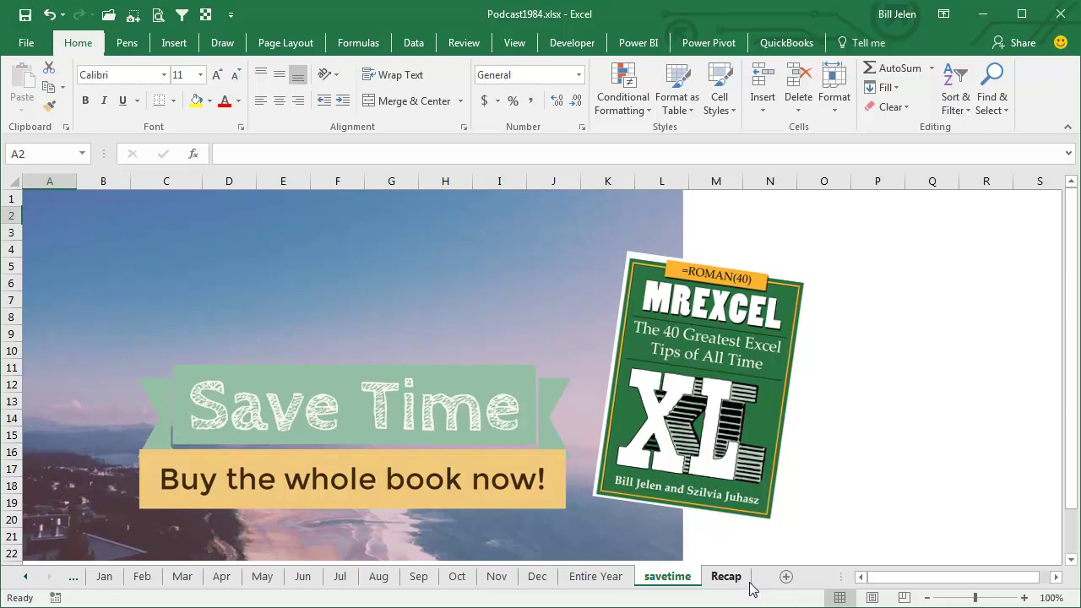
Step: Display the Recap sheet's Episode Recap list and select empty cell B18
click(735, 581)
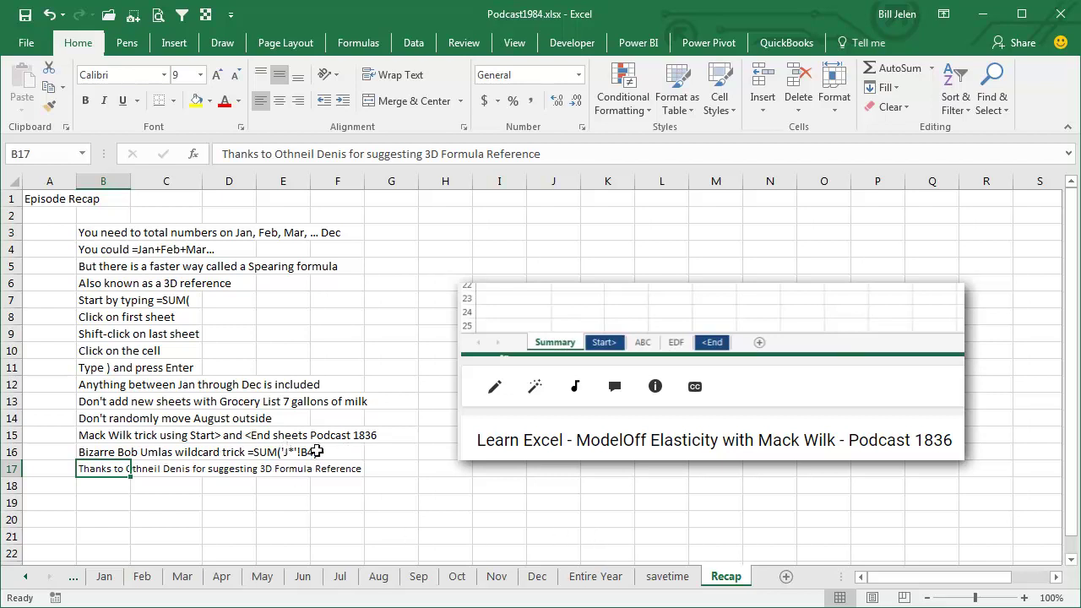
click(95, 489)
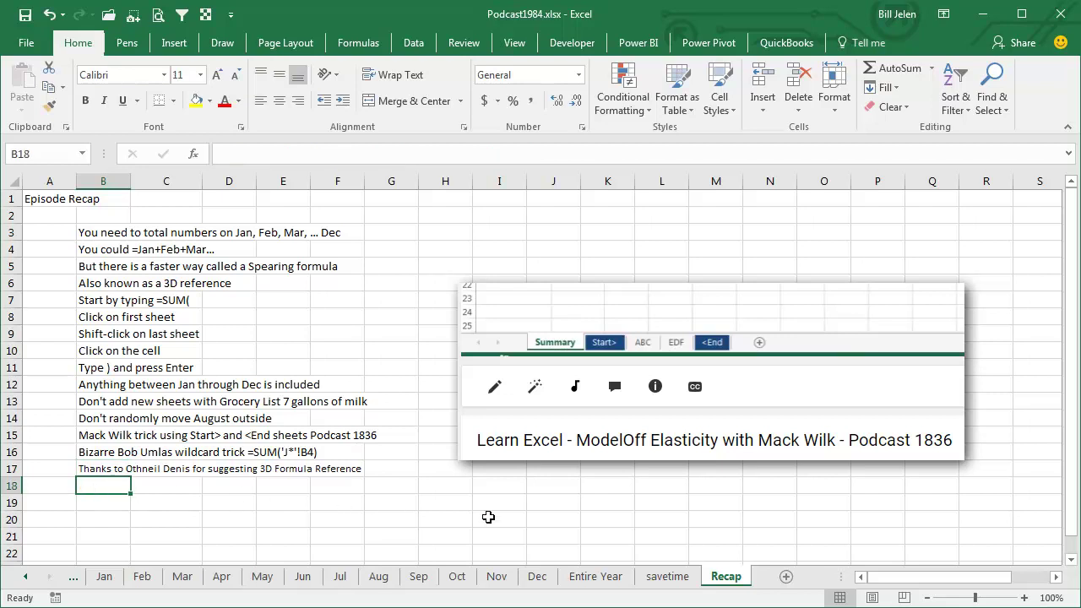